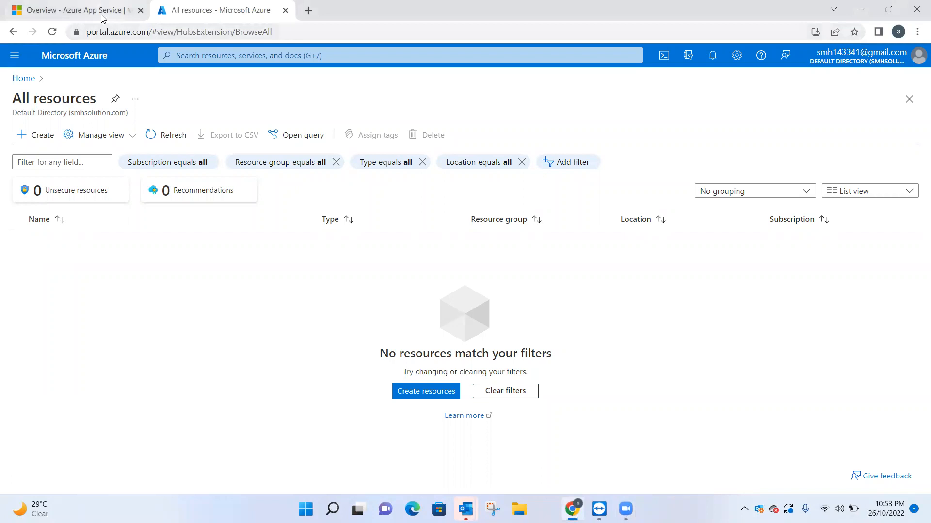
# Look over the App Service overview article in the documentation and return to the Azure portal home page.
pyautogui.click(101, 18)
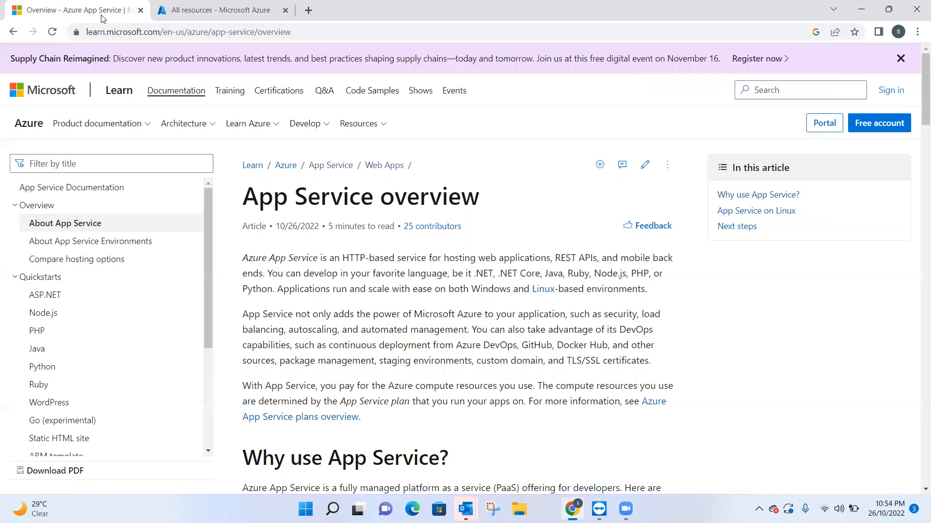
pyautogui.click(204, 16)
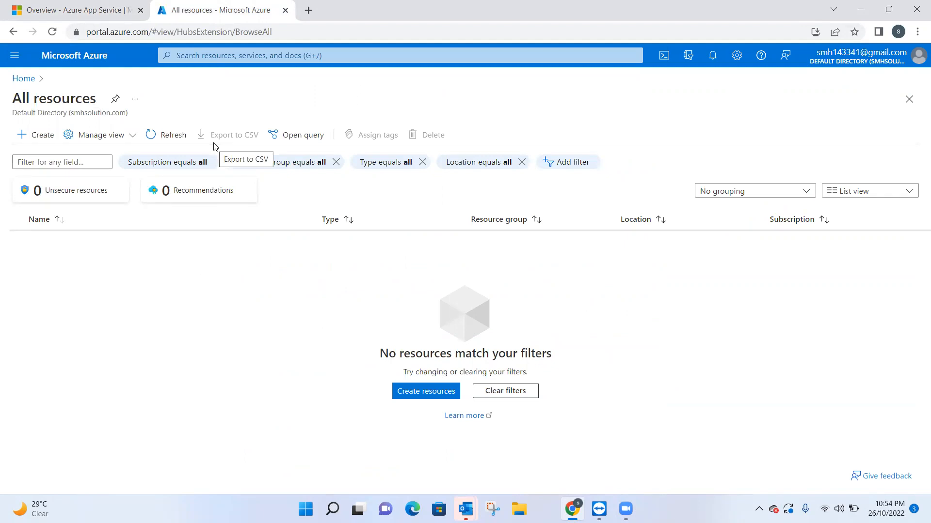
pyautogui.click(49, 135)
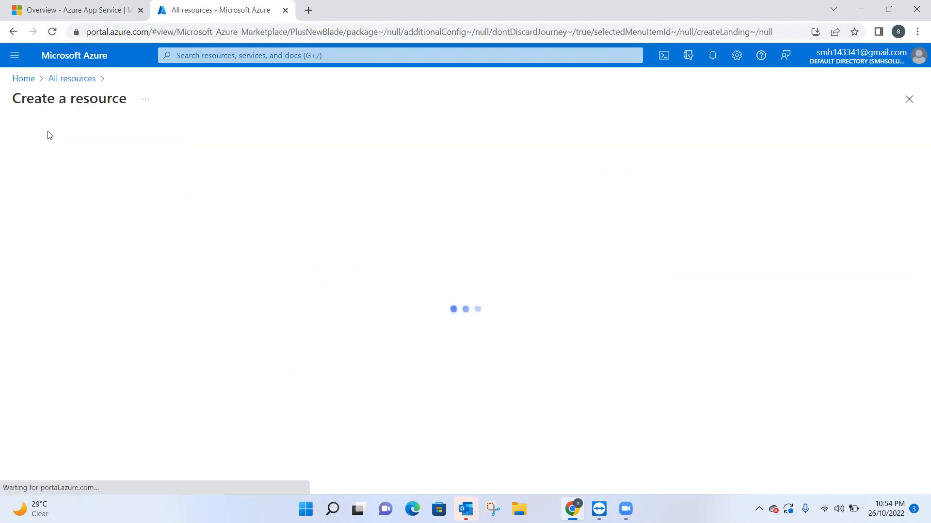
pyautogui.click(24, 79)
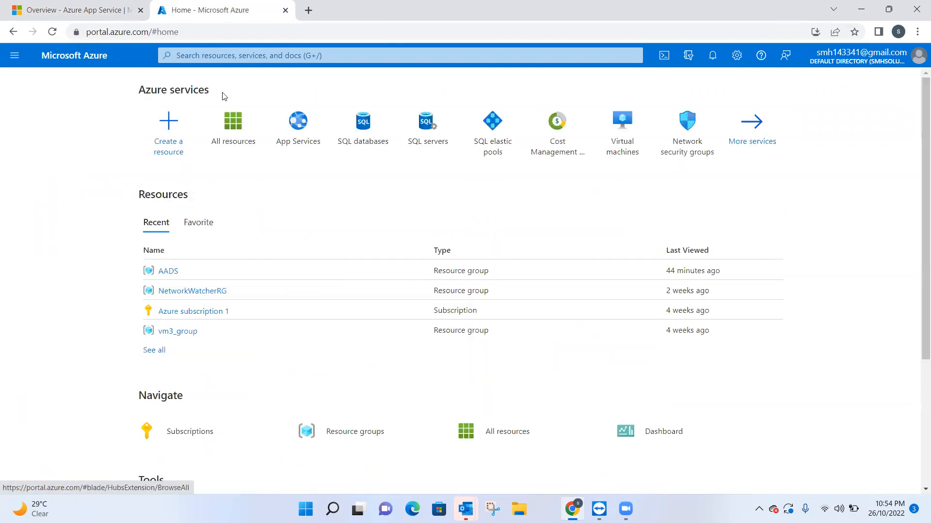
# Find the App Services section by searching for "app serv" and start creating a new web app.
pyautogui.click(222, 60)
pyautogui.write('app serv')
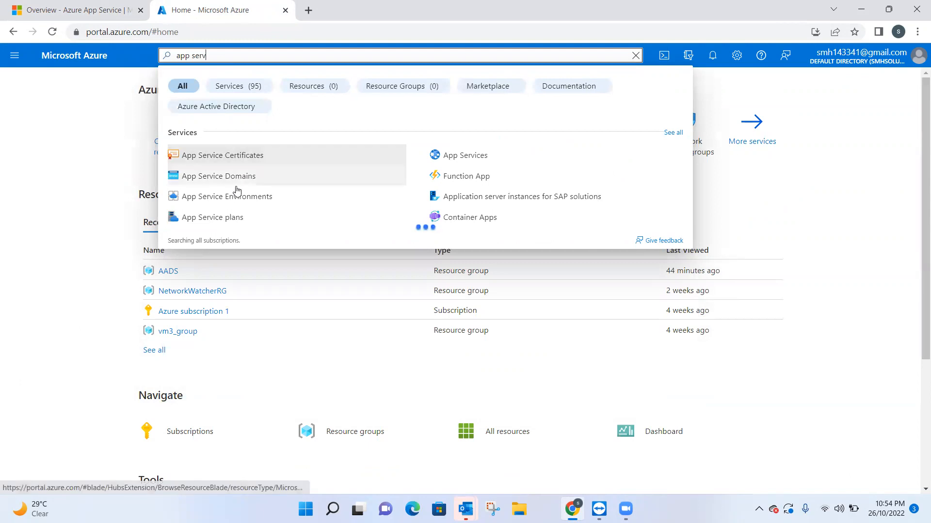
pyautogui.click(467, 159)
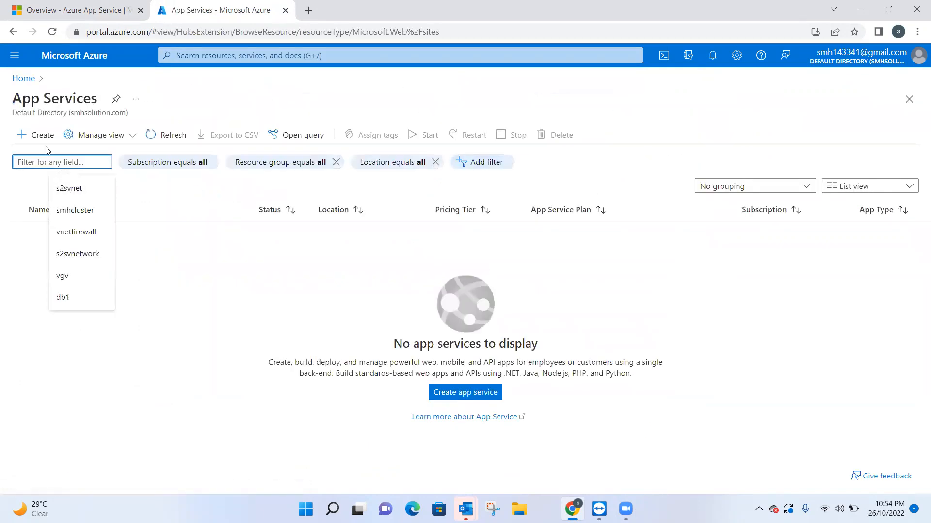
pyautogui.click(248, 320)
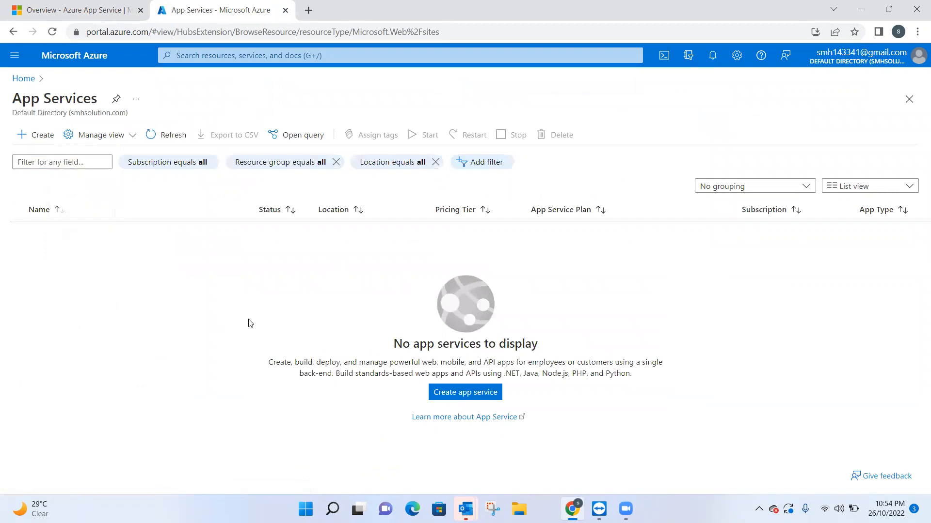
pyautogui.click(463, 394)
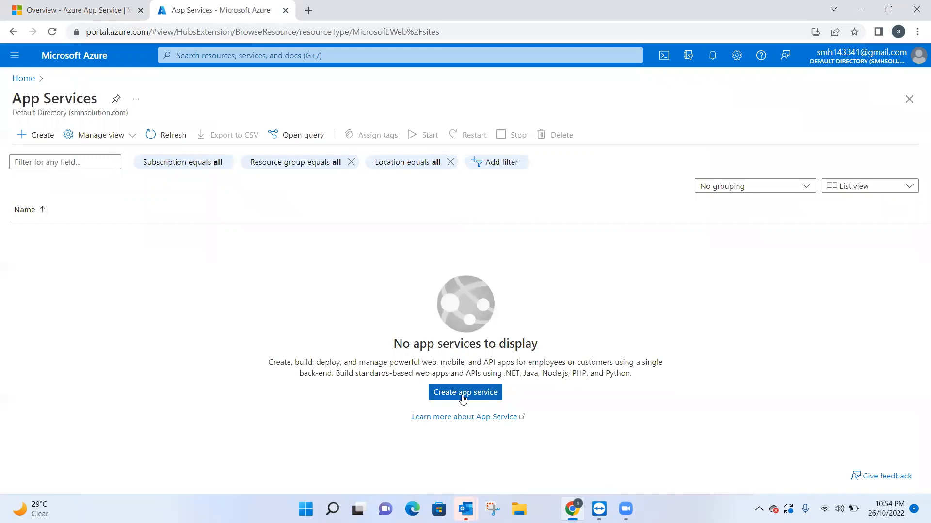
pyautogui.click(463, 394)
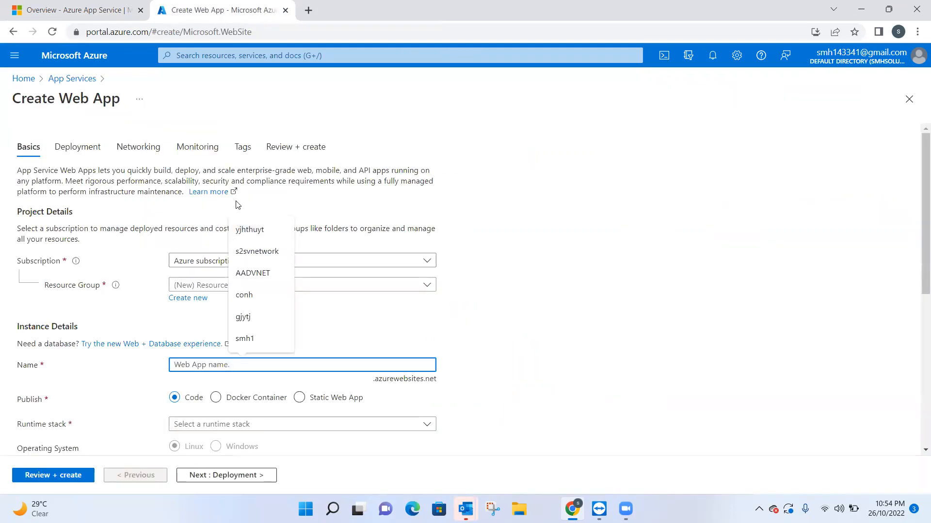
pyautogui.click(565, 239)
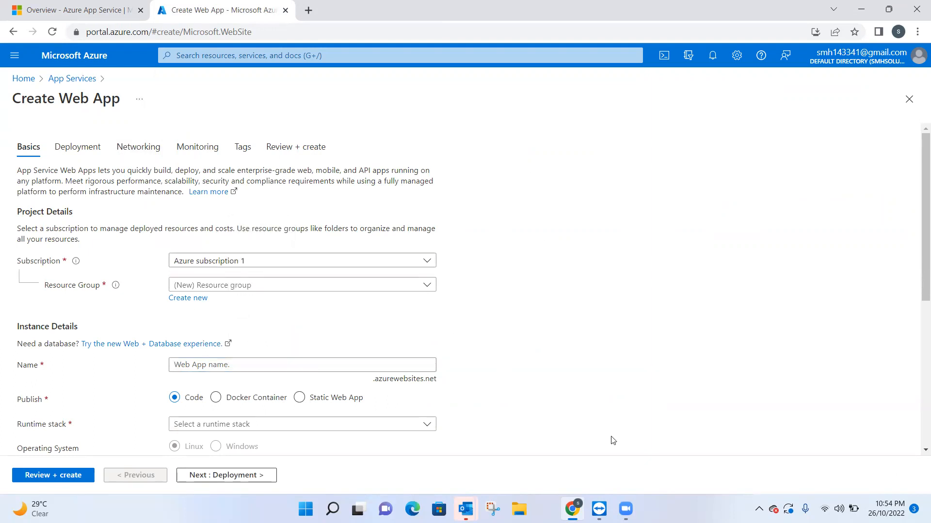
pyautogui.click(846, 509)
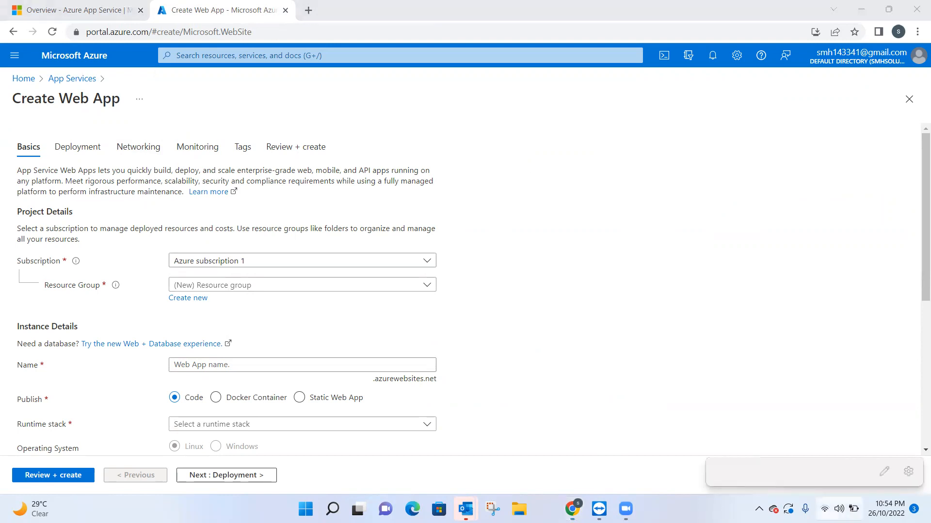
pyautogui.click(586, 324)
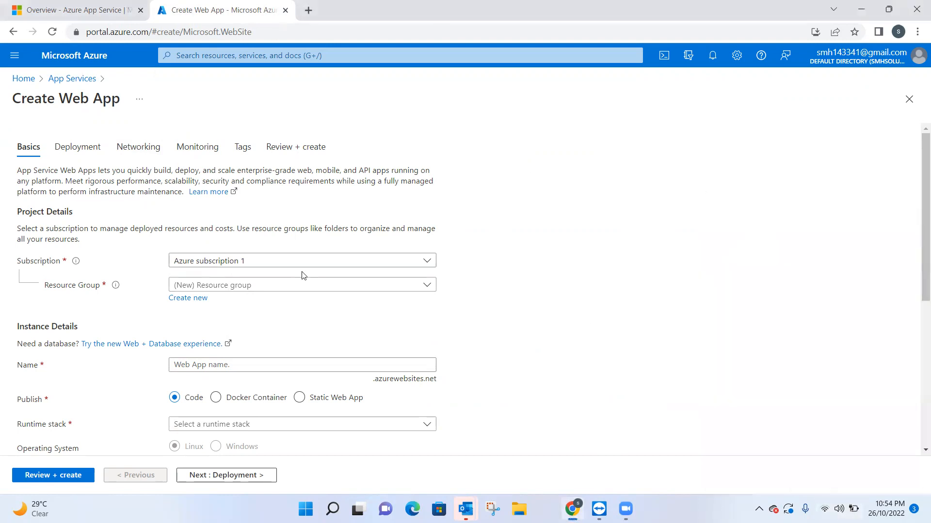
# Assign the web app to the existing AADS resource group and name it smhwebapp.
pyautogui.click(374, 290)
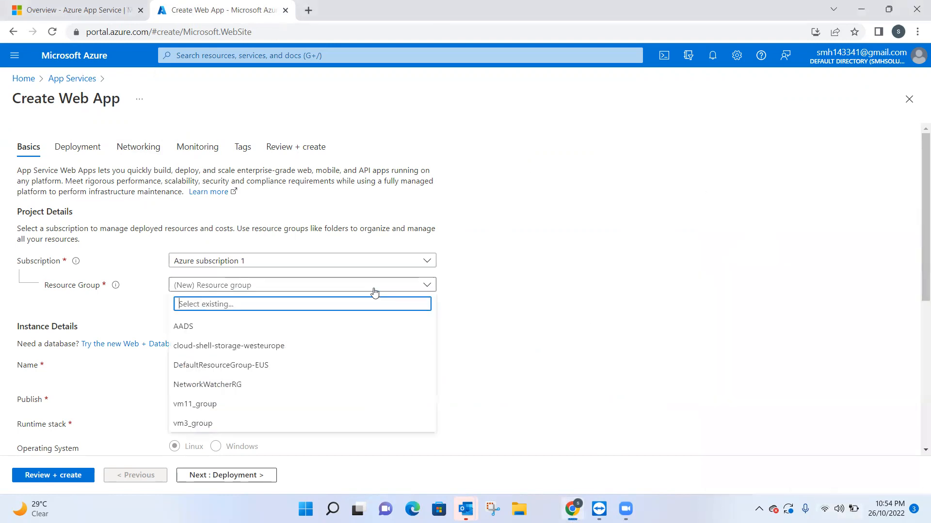
pyautogui.click(187, 327)
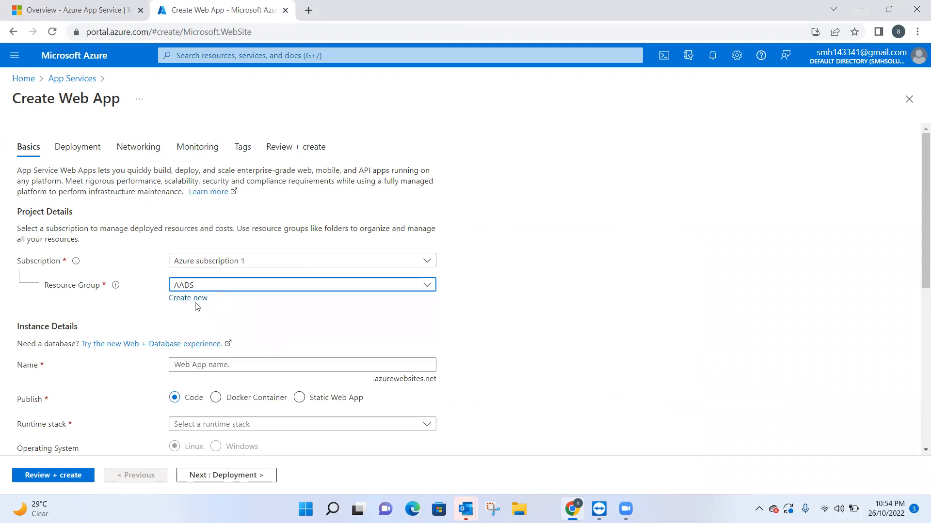
pyautogui.click(214, 365)
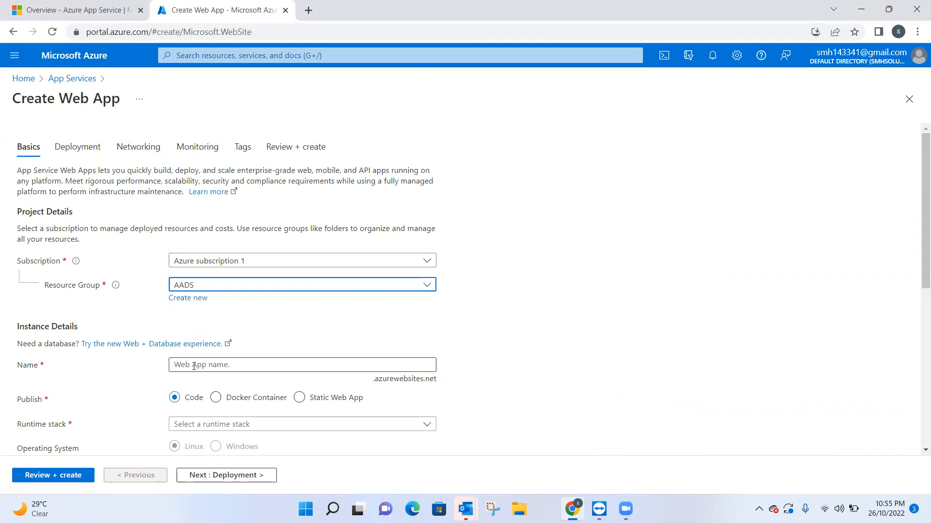
pyautogui.click(194, 367)
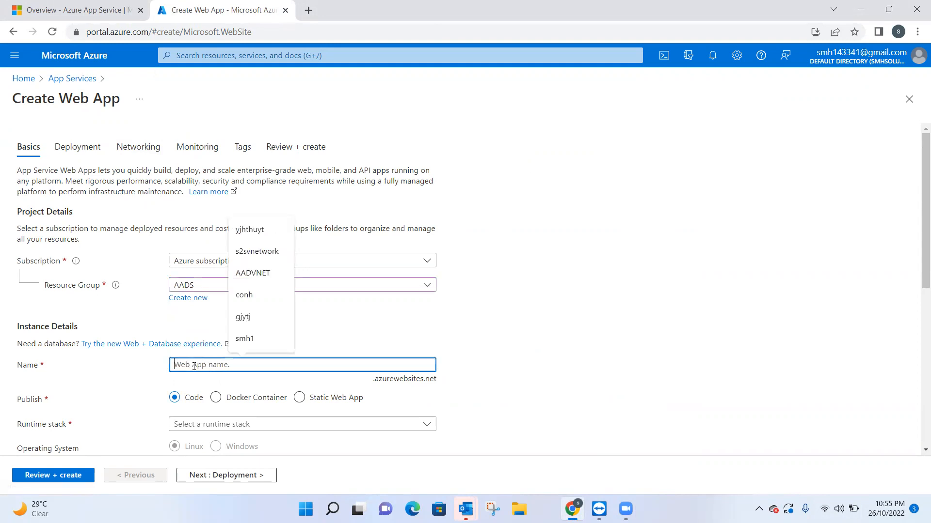
pyautogui.write('s')
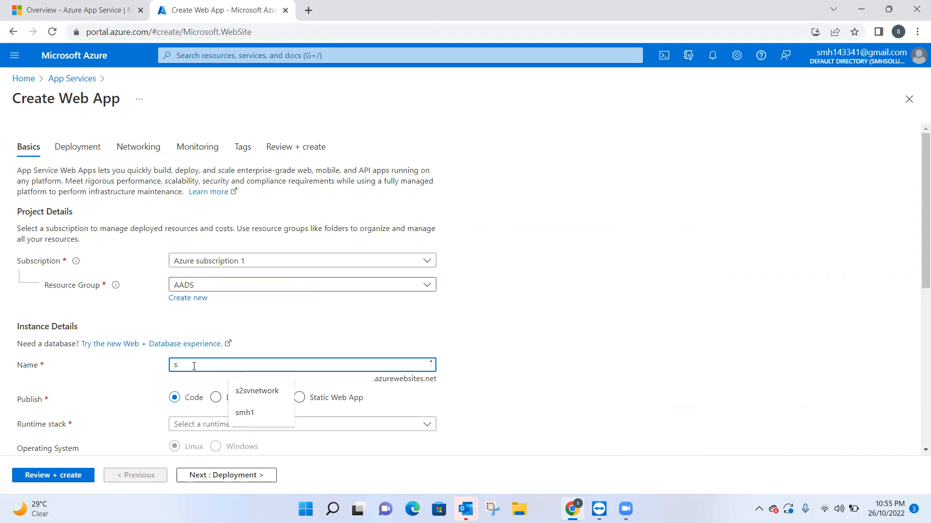
pyautogui.write('mhwebapp')
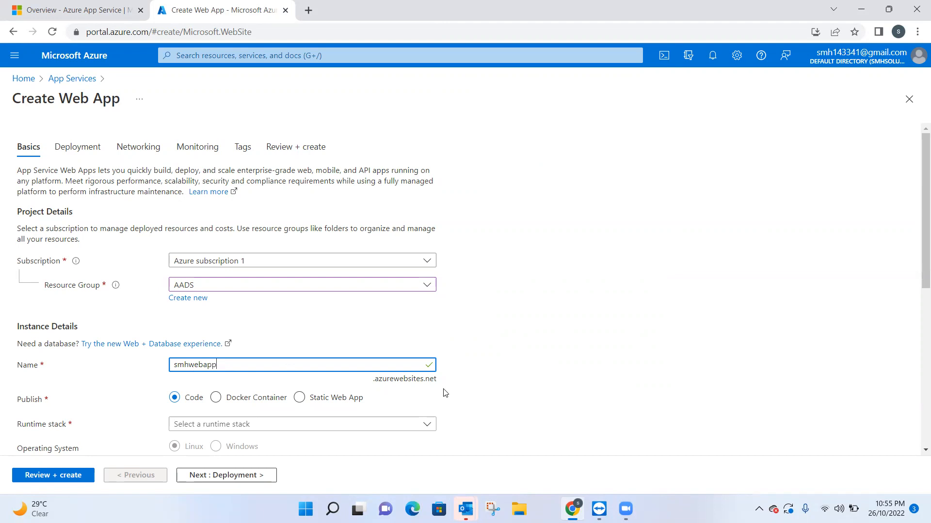
# Set the web app's runtime stack to ASP.NET V4.8.
pyautogui.scroll(-2, 918, 340)
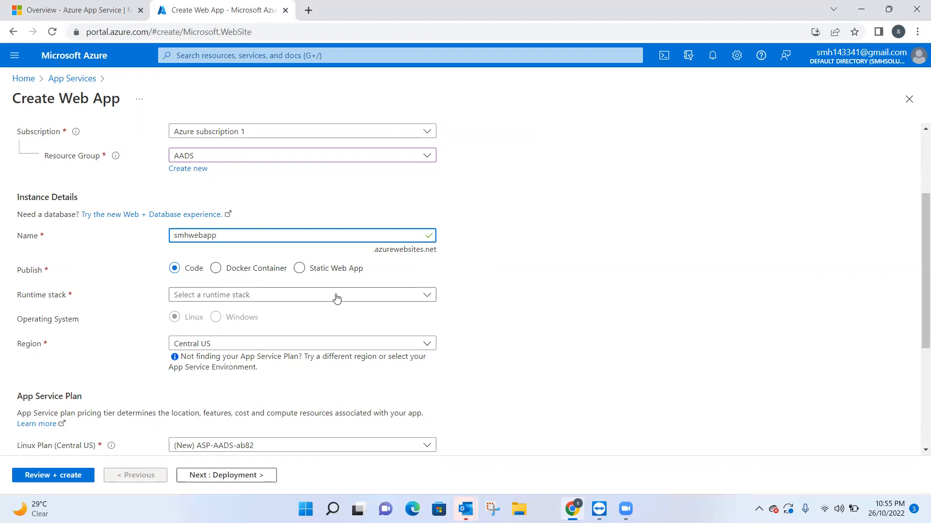
pyautogui.click(367, 297)
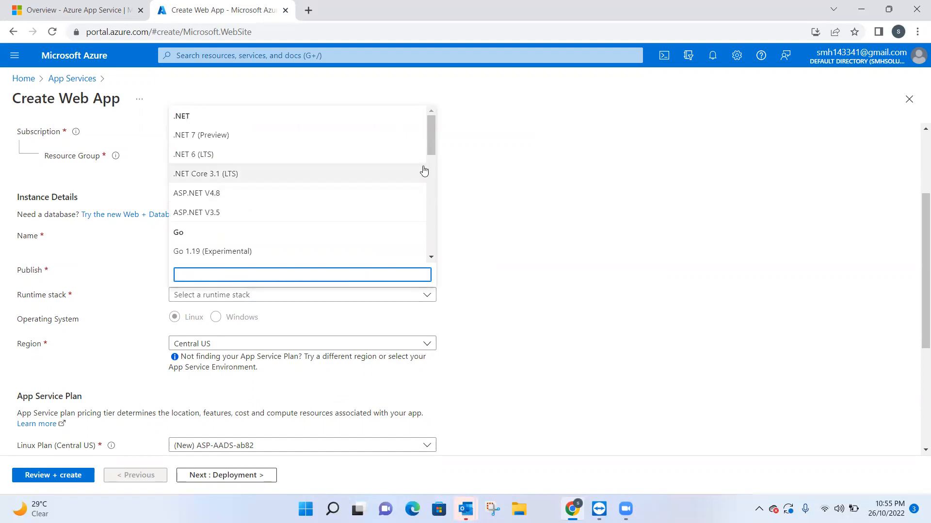
pyautogui.click(431, 145)
pyautogui.moveTo(431, 146); pyautogui.dragTo(407, 159)
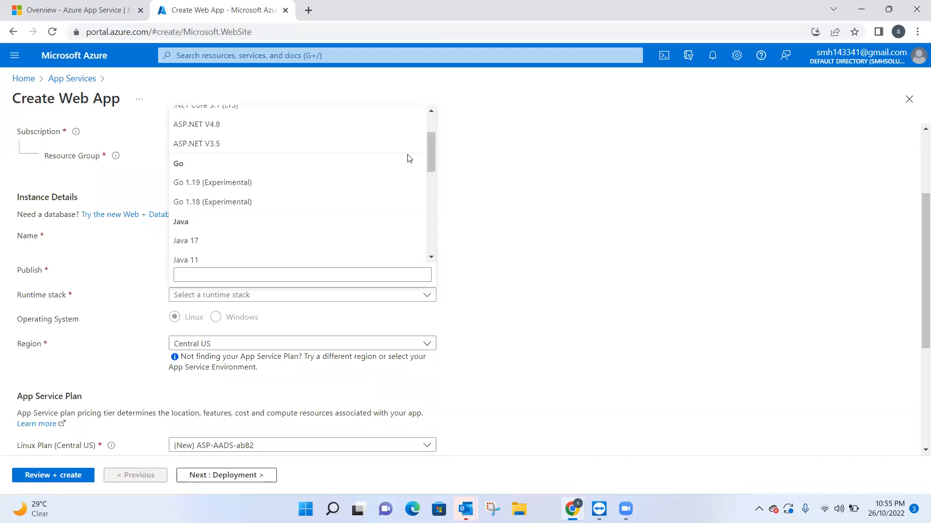
pyautogui.click(224, 126)
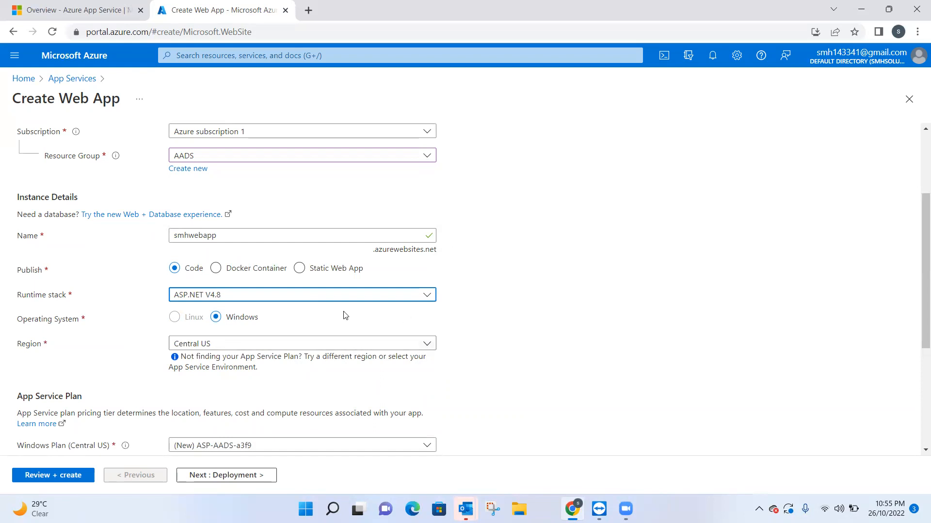
# Review the available Windows plans and the form for creating a new App Service plan, without creating one.
pyautogui.moveTo(918, 248); pyautogui.dragTo(916, 305)
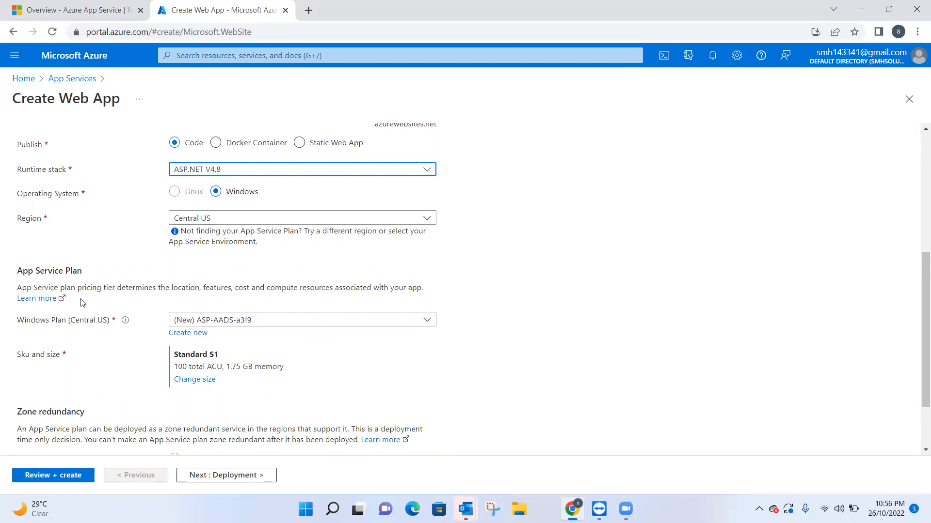
pyautogui.click(382, 326)
pyautogui.click(486, 281)
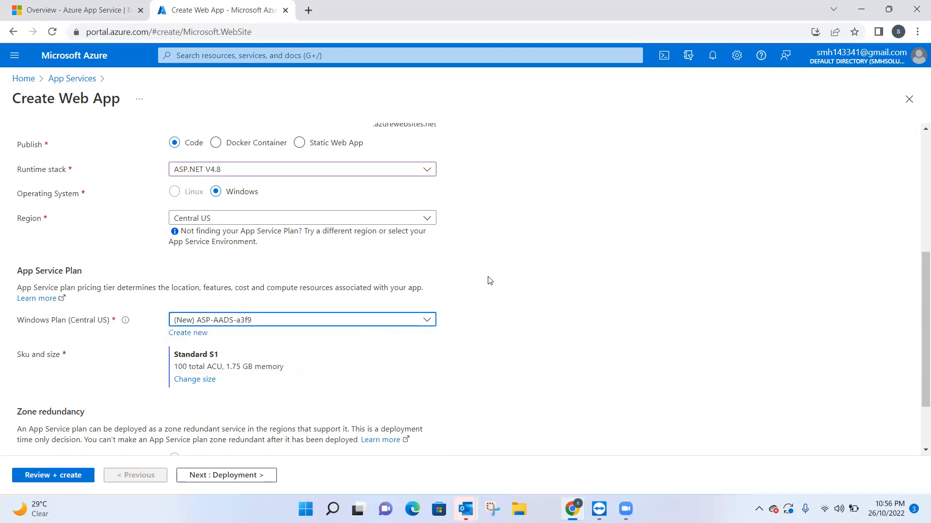
pyautogui.click(195, 334)
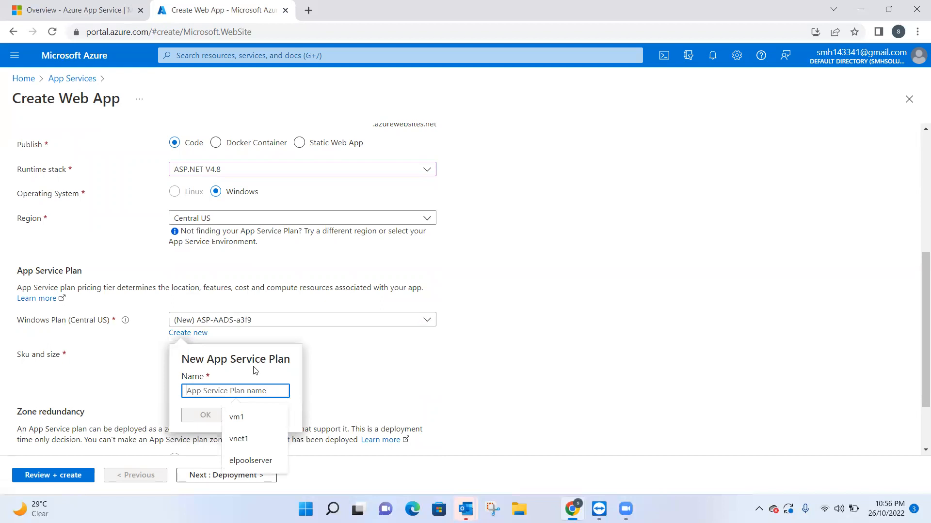
pyautogui.click(356, 351)
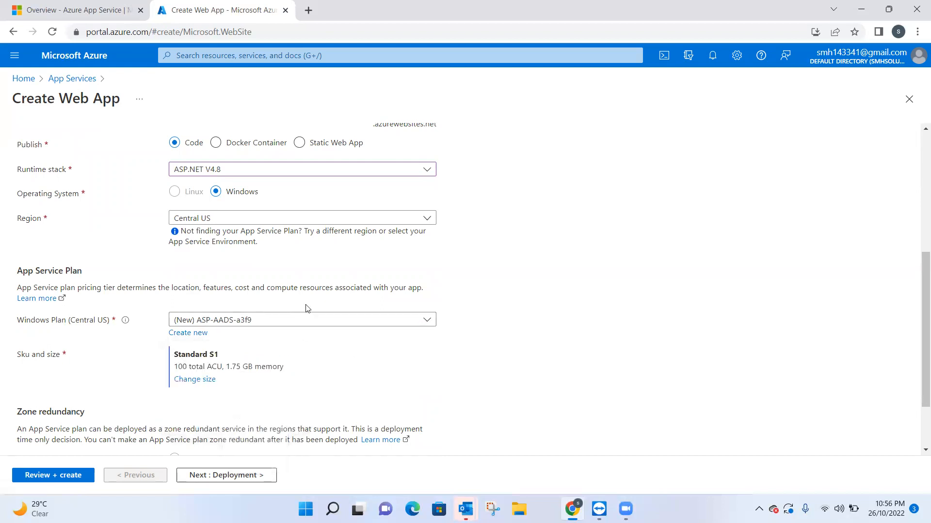
# Compare the Dev / Test and Production pricing tiers and included features for the App Service plan without applying any tier.
pyautogui.click(204, 380)
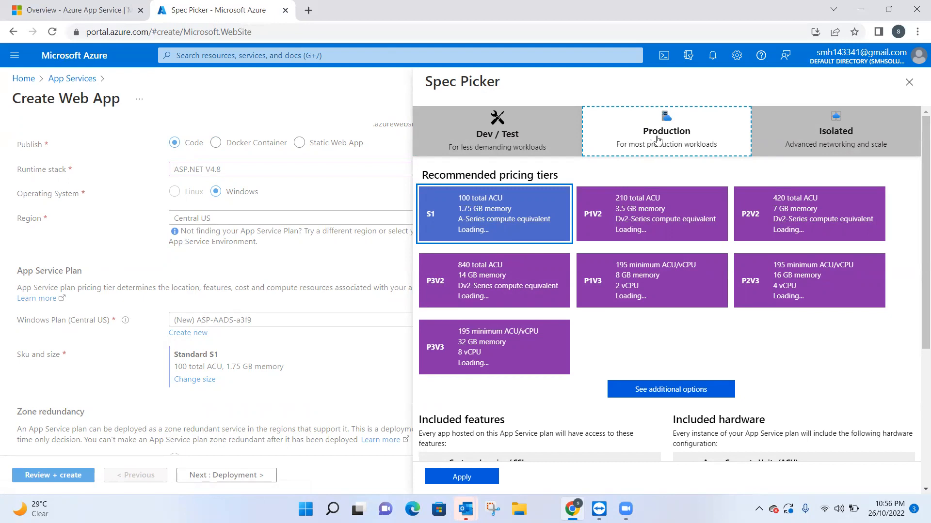
pyautogui.click(504, 134)
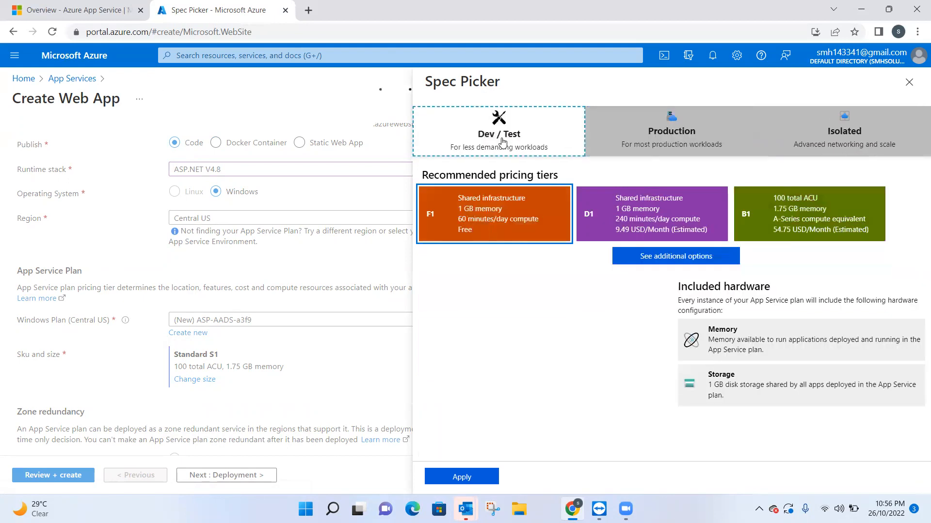
pyautogui.click(658, 142)
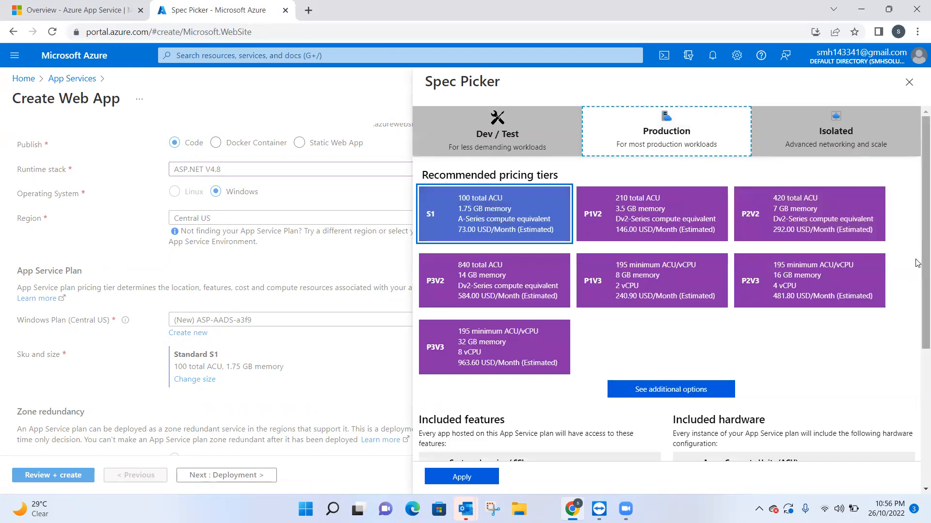
pyautogui.scroll(-4, 917, 263)
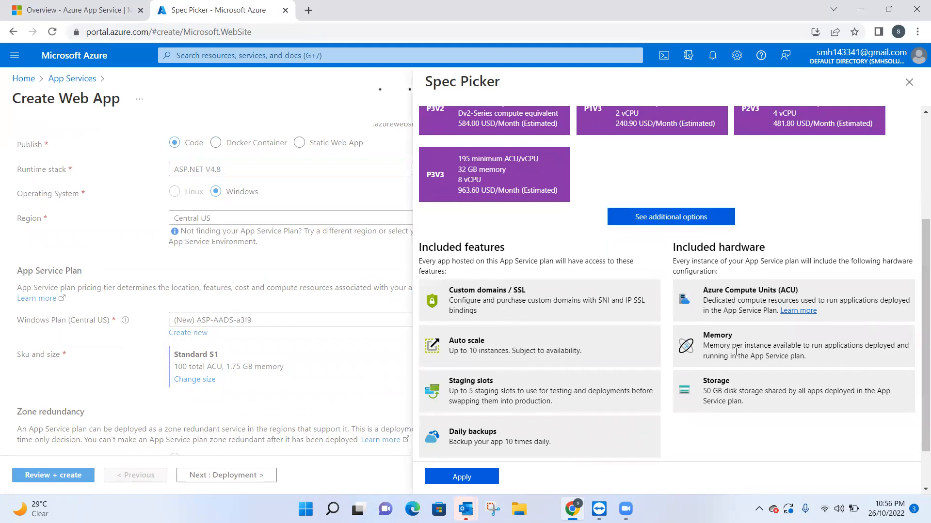
pyautogui.moveTo(917, 364); pyautogui.dragTo(917, 256)
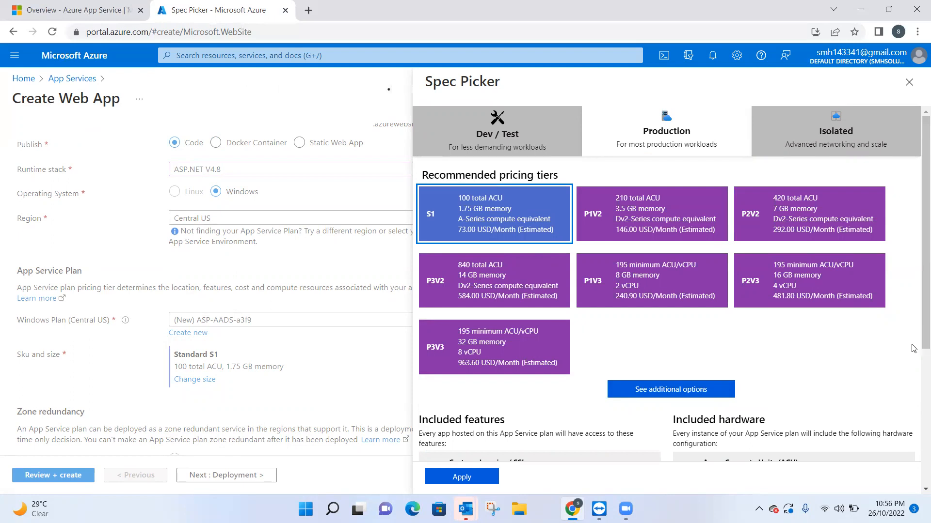
pyautogui.moveTo(917, 330)
pyautogui.mouseDown()
pyautogui.moveTo(917, 467)
pyautogui.moveTo(918, 330)
pyautogui.mouseUp()
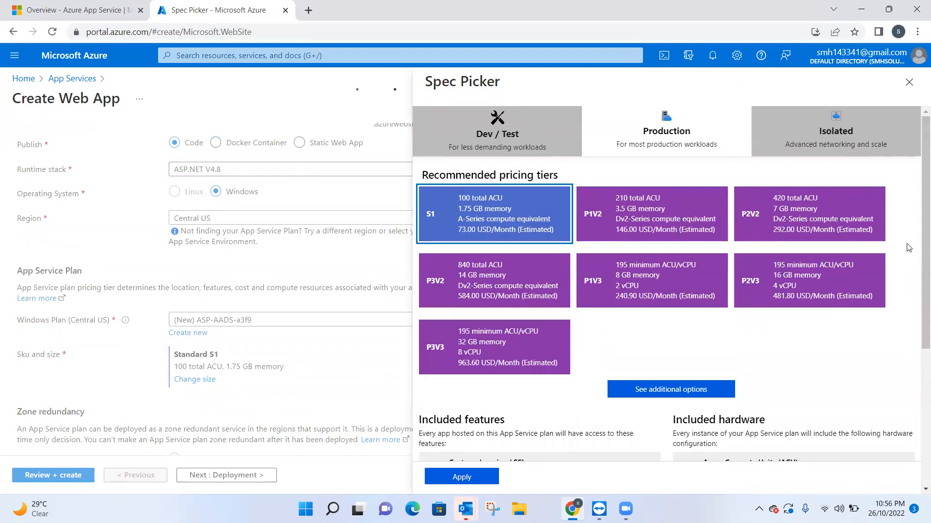
pyautogui.click(908, 83)
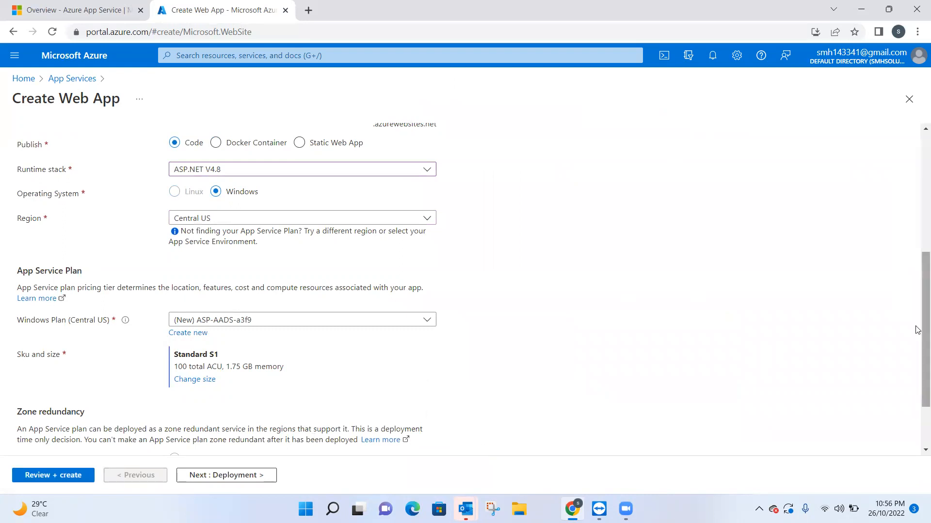
# Check the zone redundancy options and continue from the basic settings to the web app's Deployment settings.
pyautogui.moveTo(918, 339); pyautogui.dragTo(917, 378)
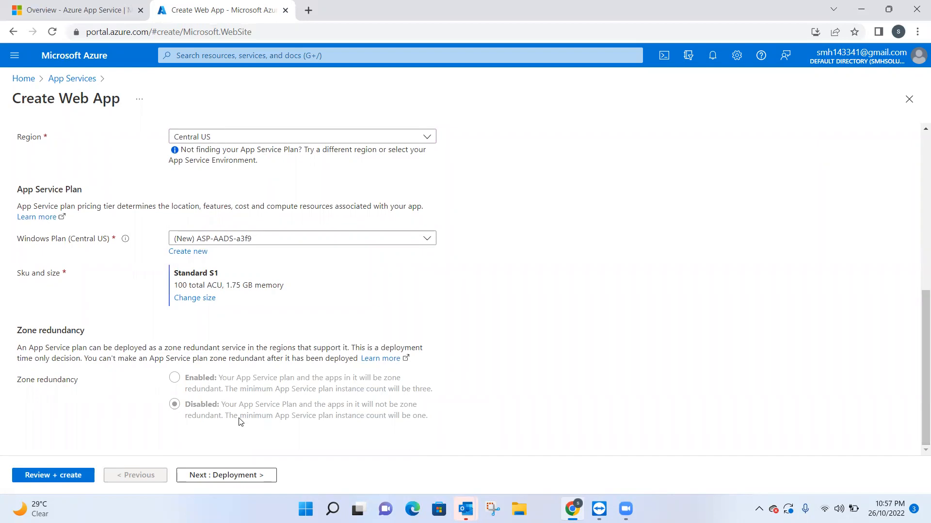
pyautogui.click(228, 475)
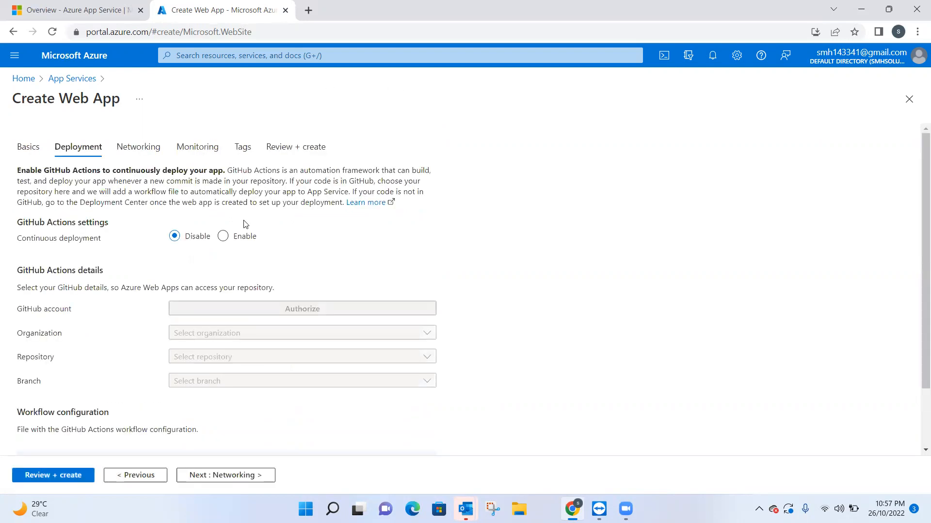
# Keep the default deployment, networking and tag settings, disable Application Insights, and create the web app.
pyautogui.click(244, 474)
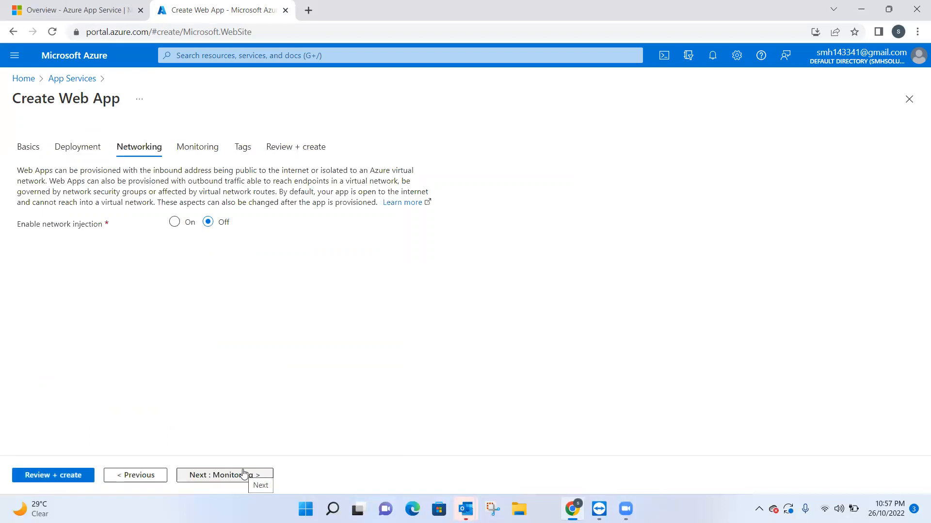
pyautogui.click(244, 474)
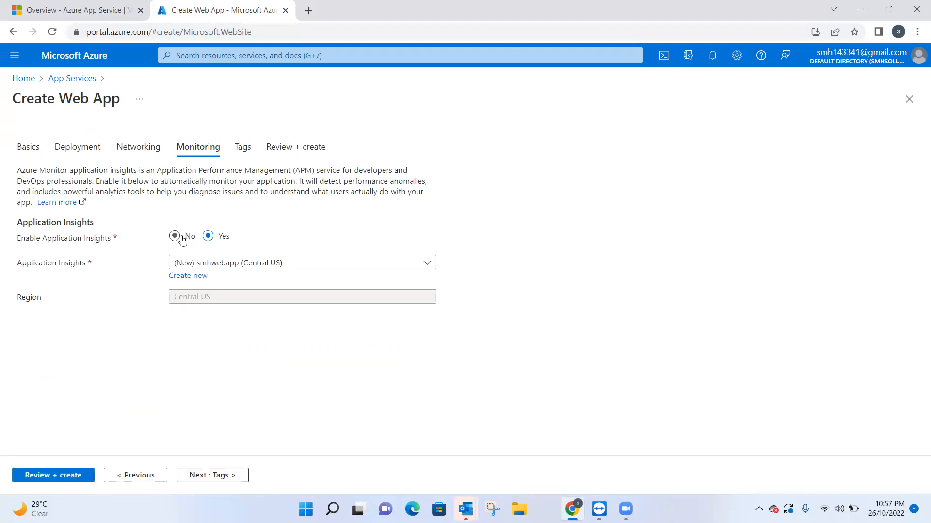
pyautogui.click(183, 239)
pyautogui.click(216, 476)
pyautogui.click(216, 476)
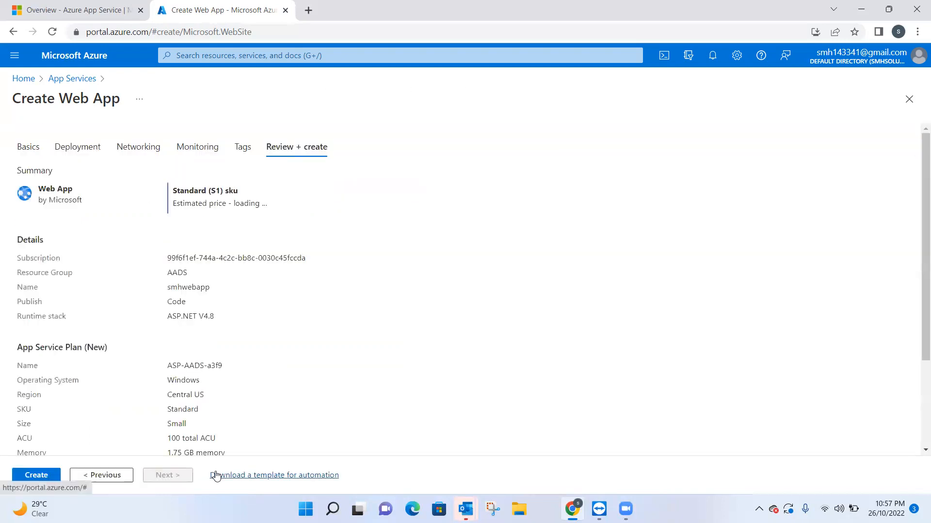
pyautogui.click(38, 475)
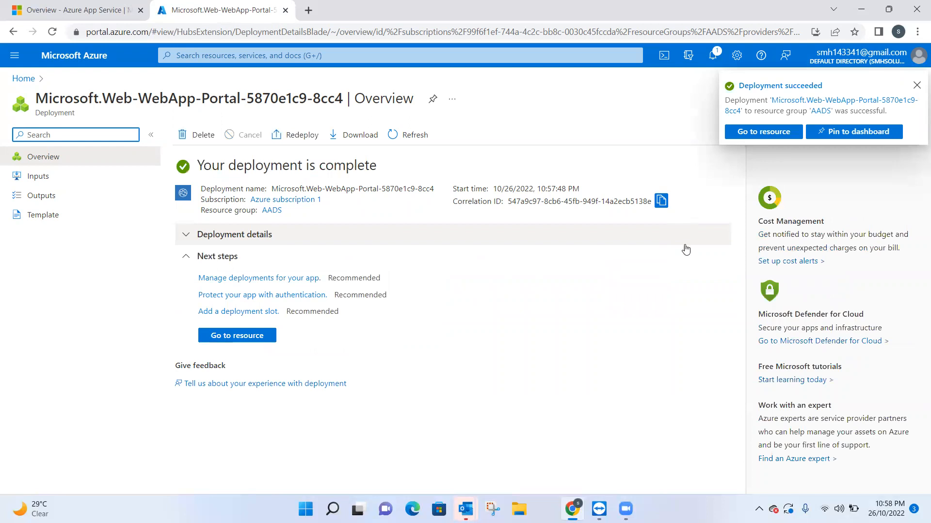
# Go to the deployed smhwebapp resource, check its default site through the app URL, and return to the resource overview.
pyautogui.click(258, 336)
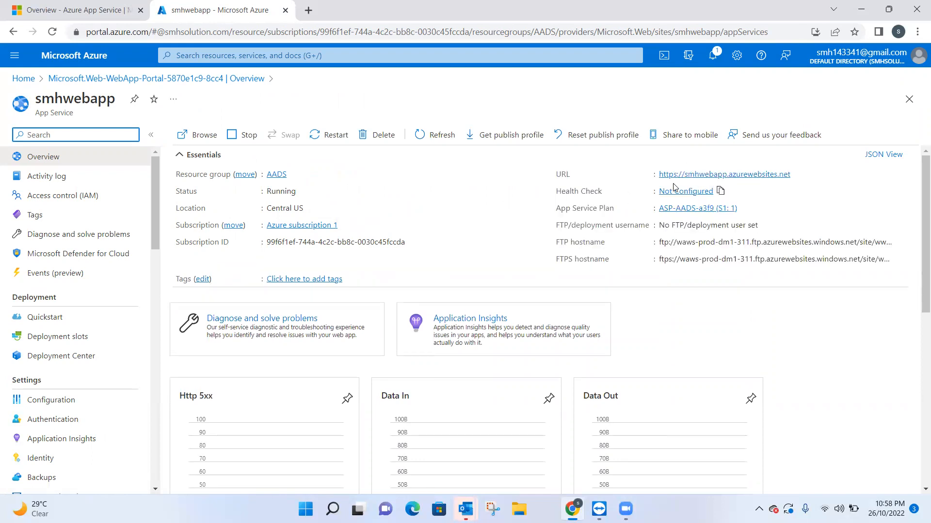
pyautogui.click(678, 176)
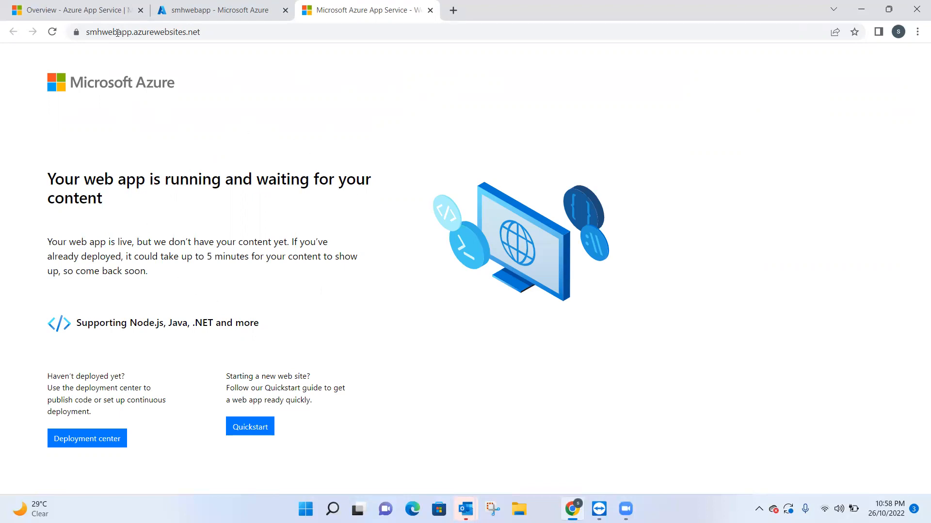
pyautogui.click(212, 13)
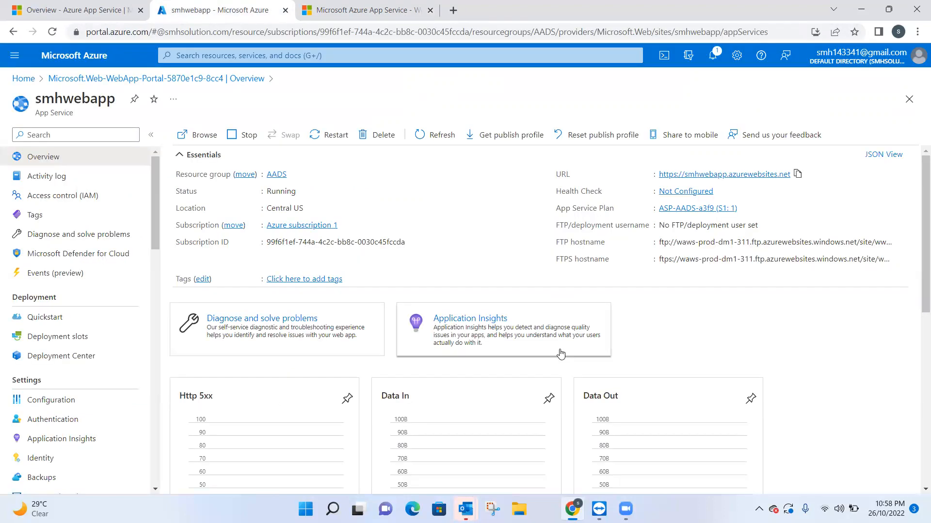
# Switch to the TeamViewer remote session showing Visual Studio and run WebApplication1 locally with IIS Express.
pyautogui.moveTo(599, 509)
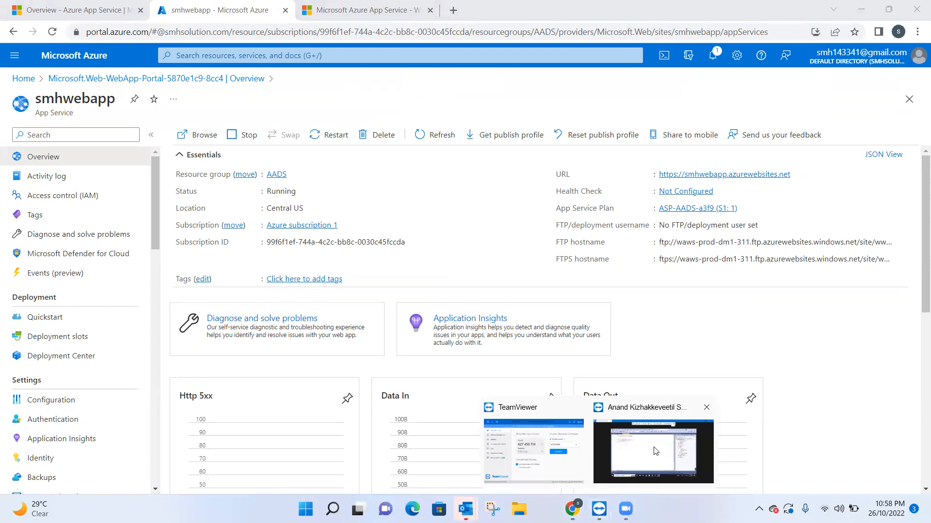
pyautogui.click(634, 475)
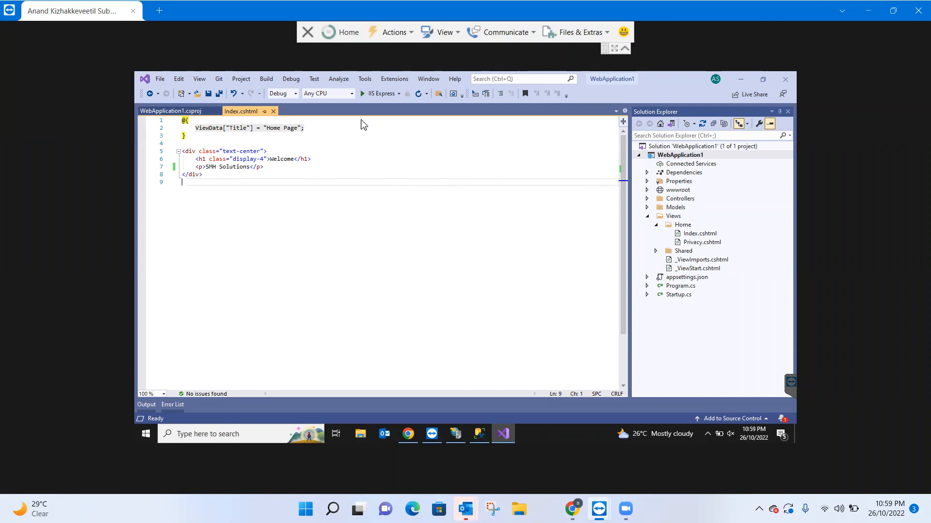
pyautogui.click(367, 93)
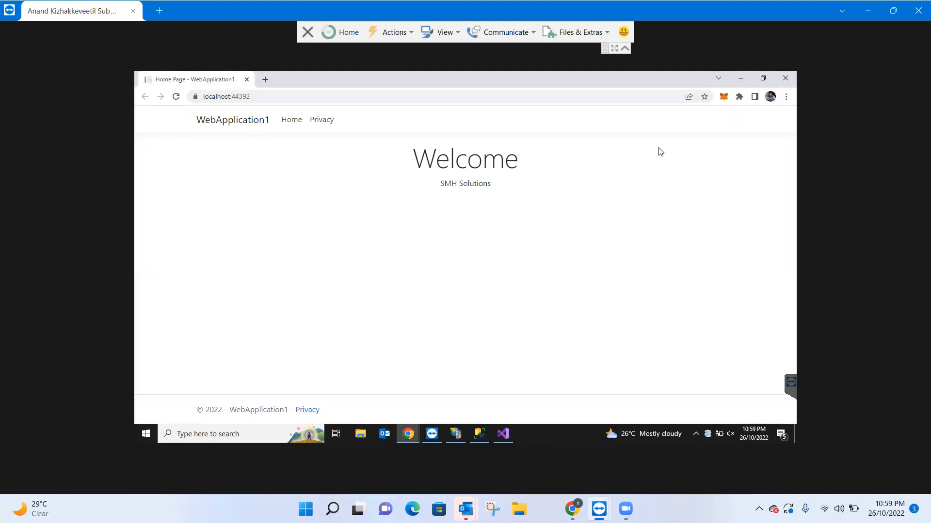
# Compare the locally running home page with its Index.cshtml source and stop debugging WebApplication1.
pyautogui.click(504, 434)
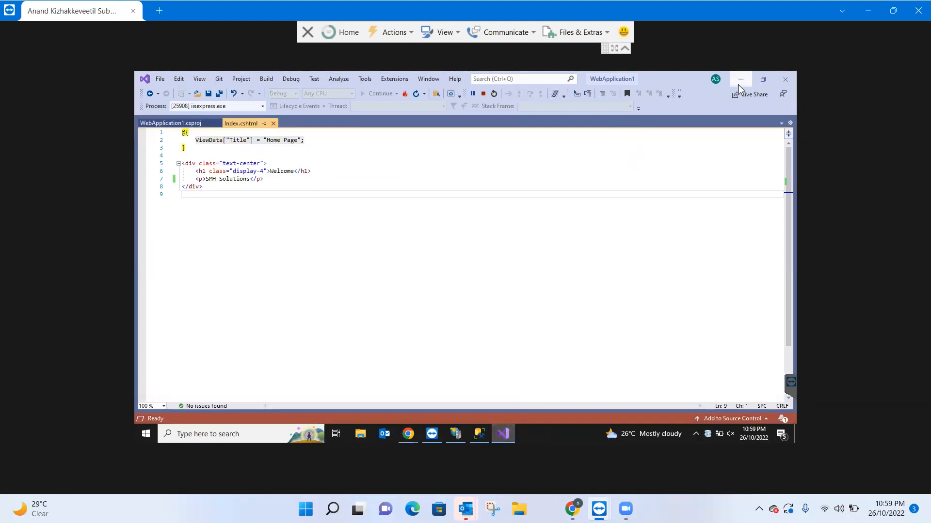
pyautogui.click(409, 442)
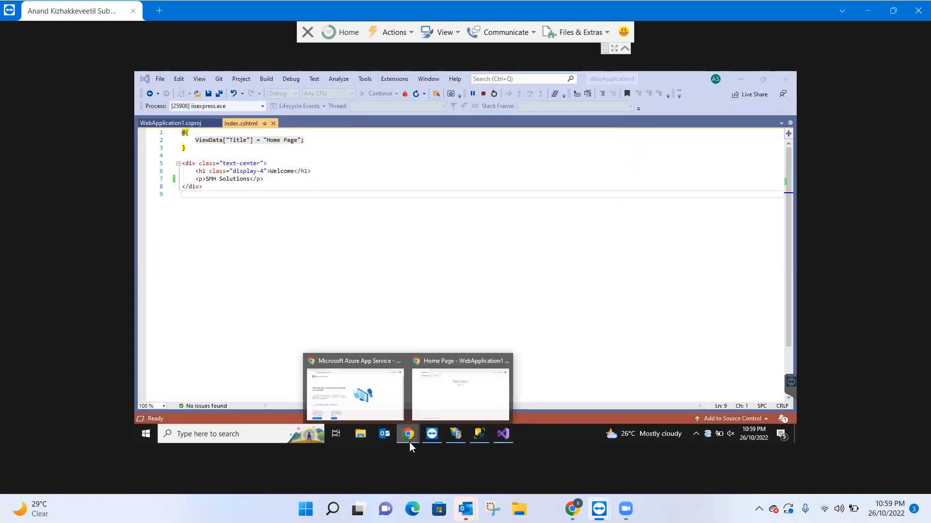
pyautogui.click(494, 357)
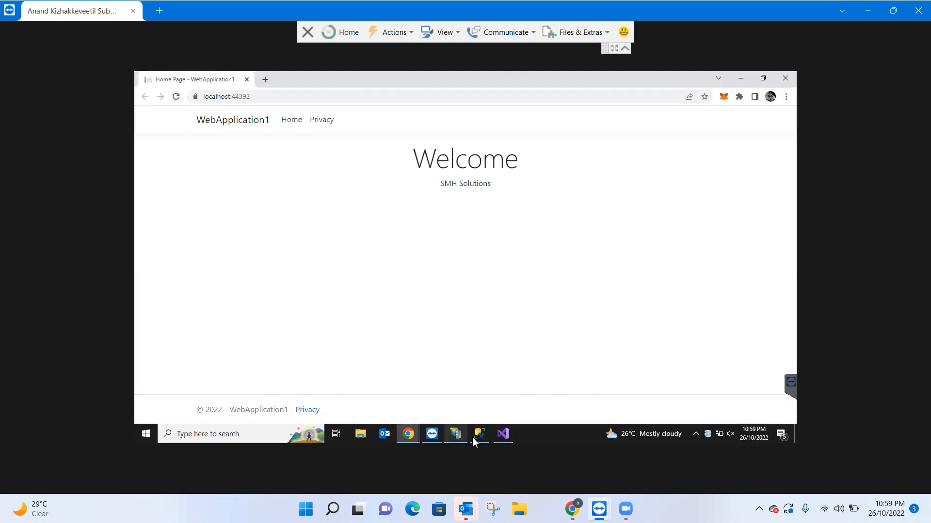
pyautogui.click(502, 433)
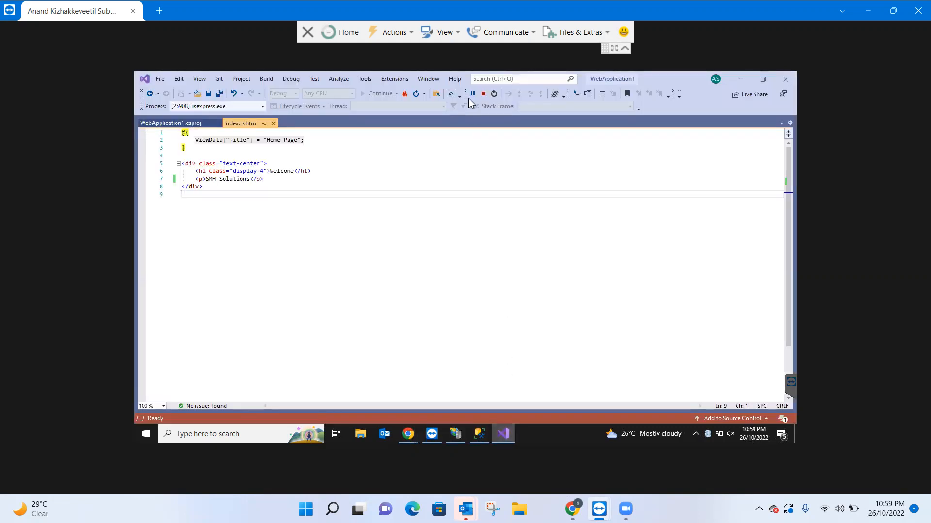
pyautogui.click(481, 94)
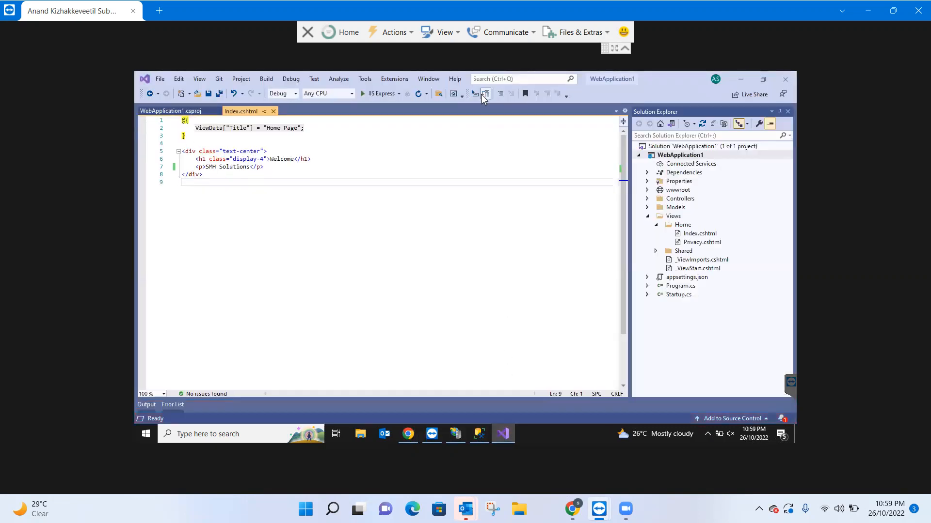
# Start publishing the WebApplication1 project with Azure as the target and Azure App Service (Windows) as the specific target.
pyautogui.rightClick(672, 156)
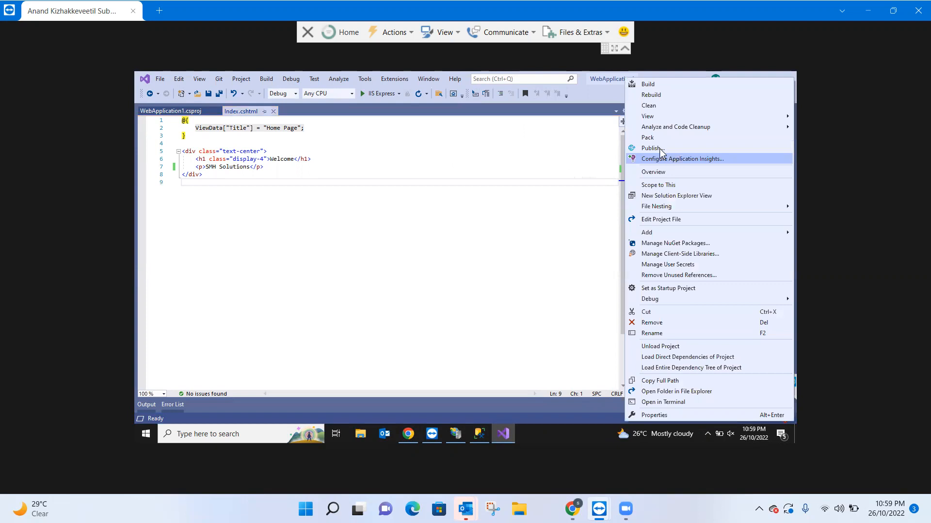
pyautogui.click(659, 150)
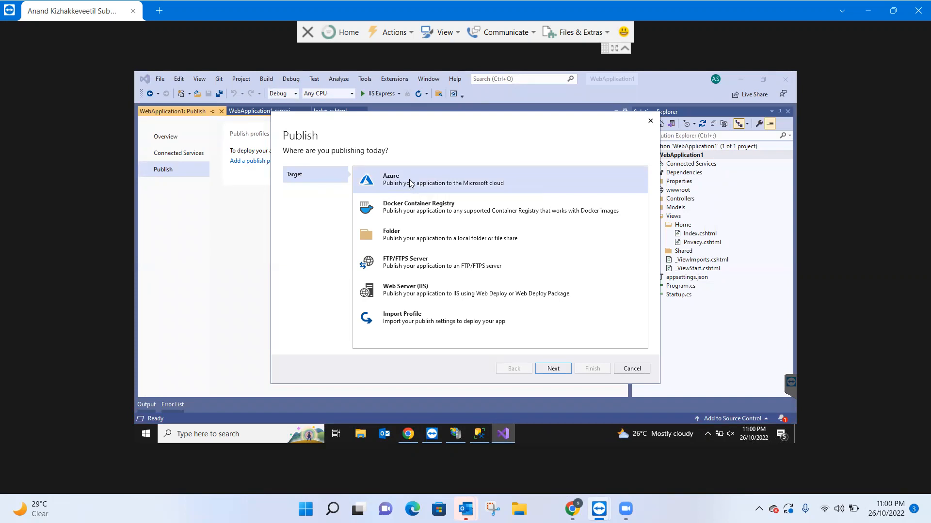
pyautogui.click(557, 369)
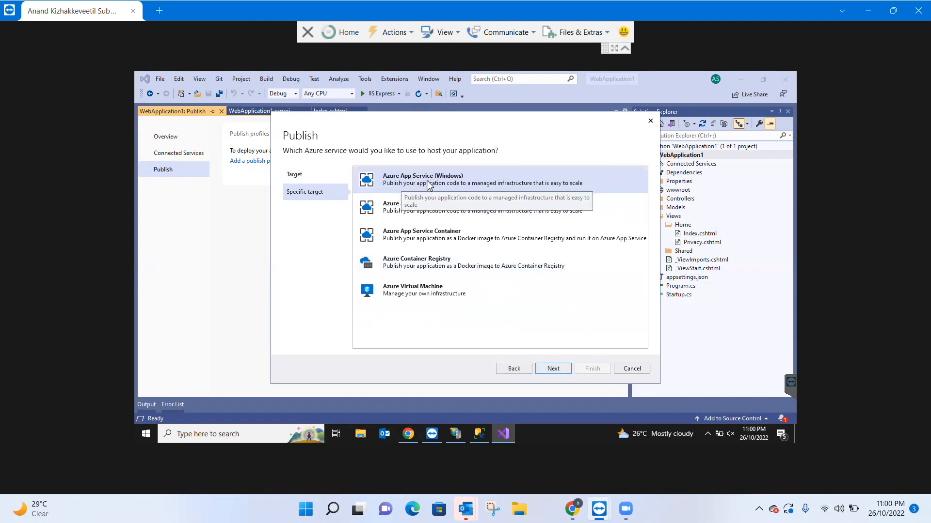
pyautogui.click(550, 369)
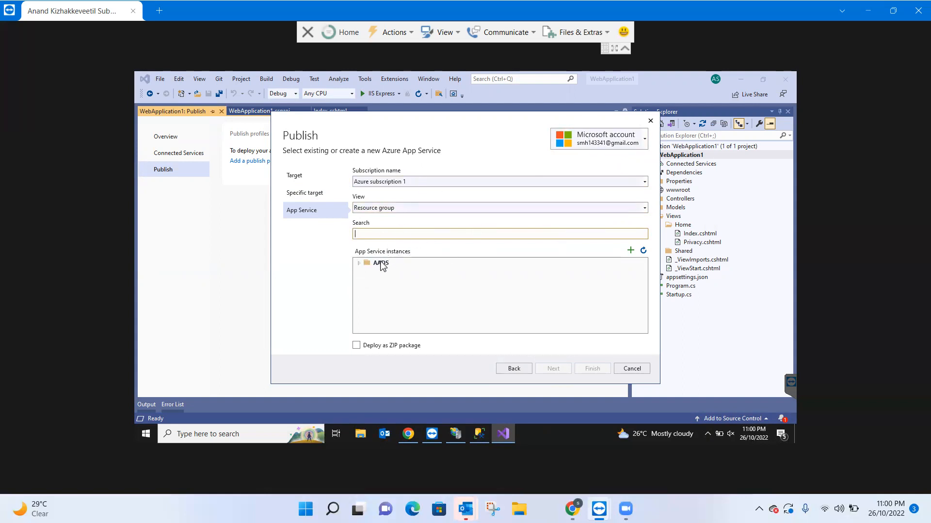
# Create the publish profile for the smhwebapp instance in the AADS resource group and publish the application to it.
pyautogui.click(359, 264)
pyautogui.click(397, 272)
pyautogui.click(593, 370)
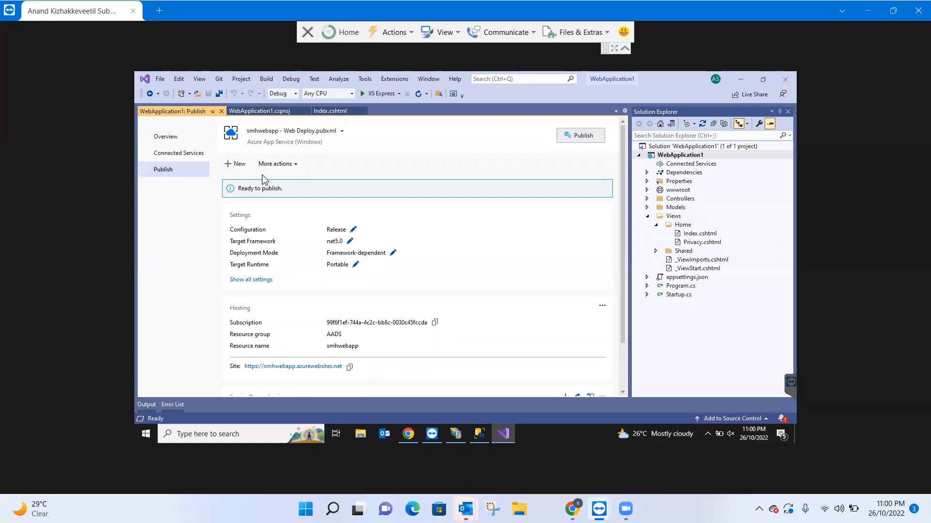
pyautogui.click(584, 136)
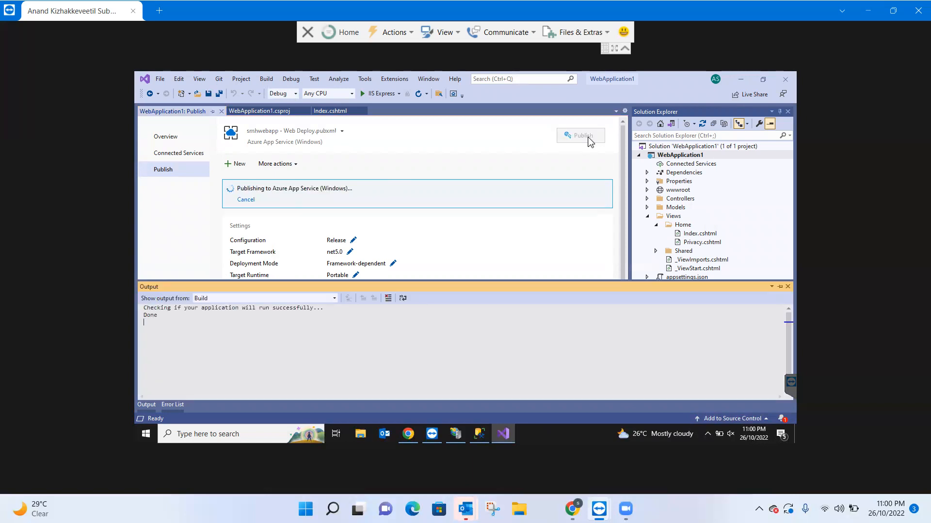